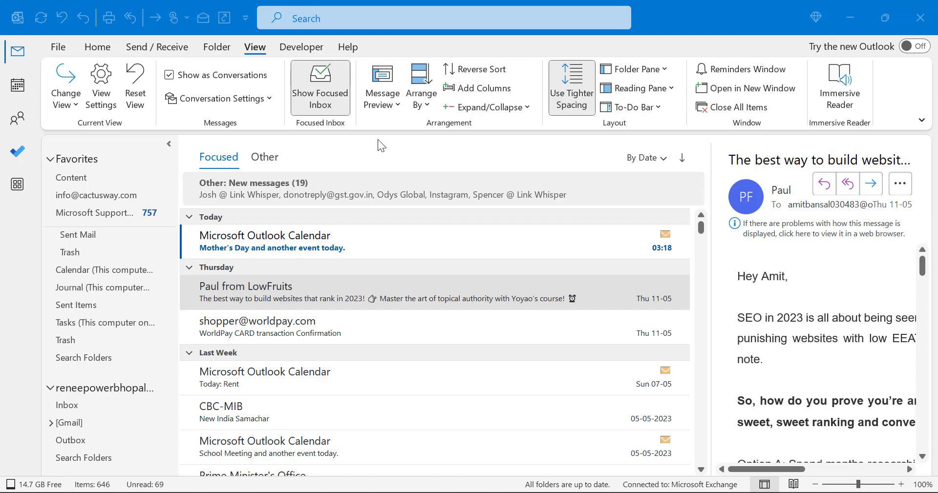
- Create a new table view named "Based on Age" usable on all Mail and Post folders
left_click(256, 47)
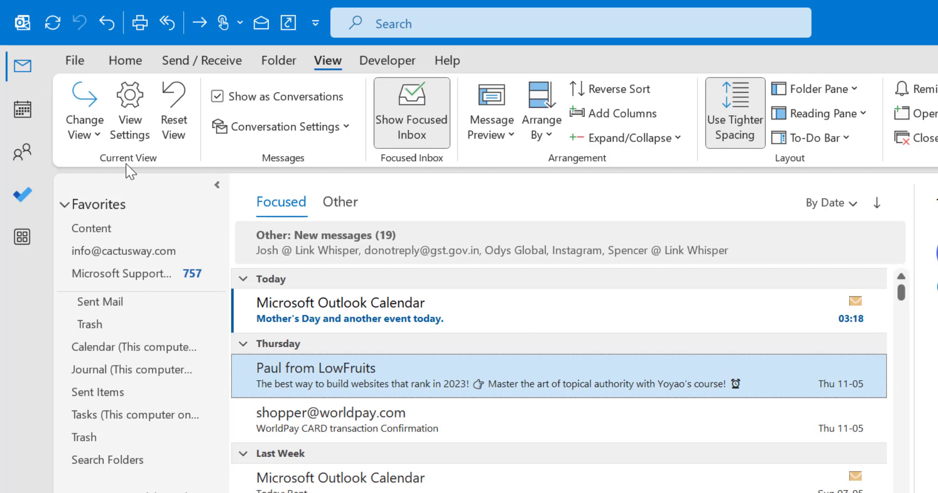
left_click(98, 135)
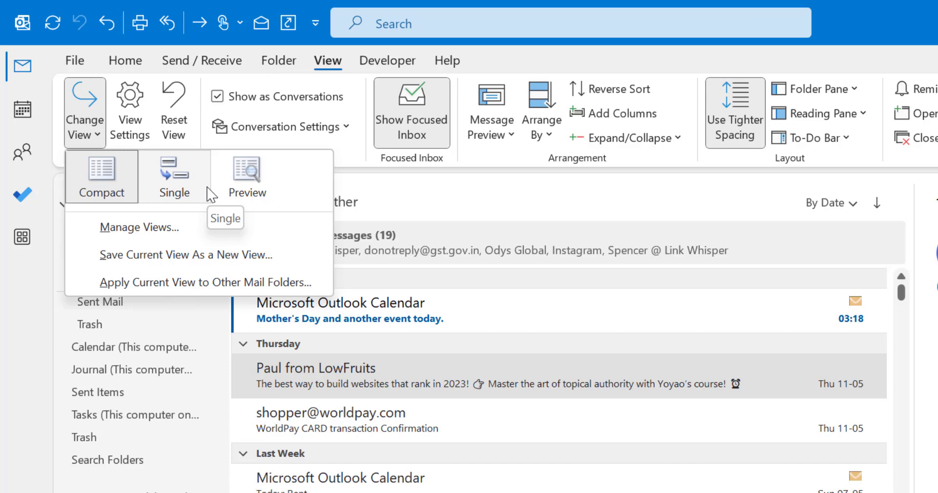
left_click(157, 230)
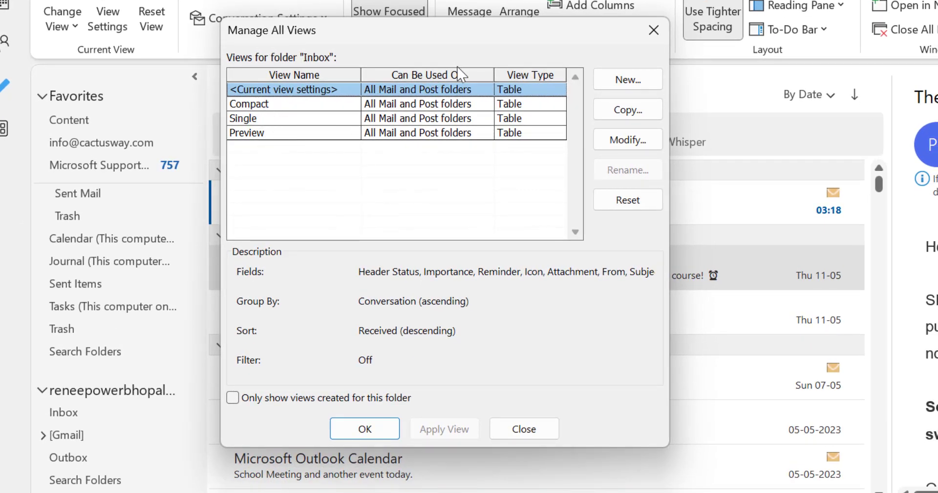
left_click(629, 80)
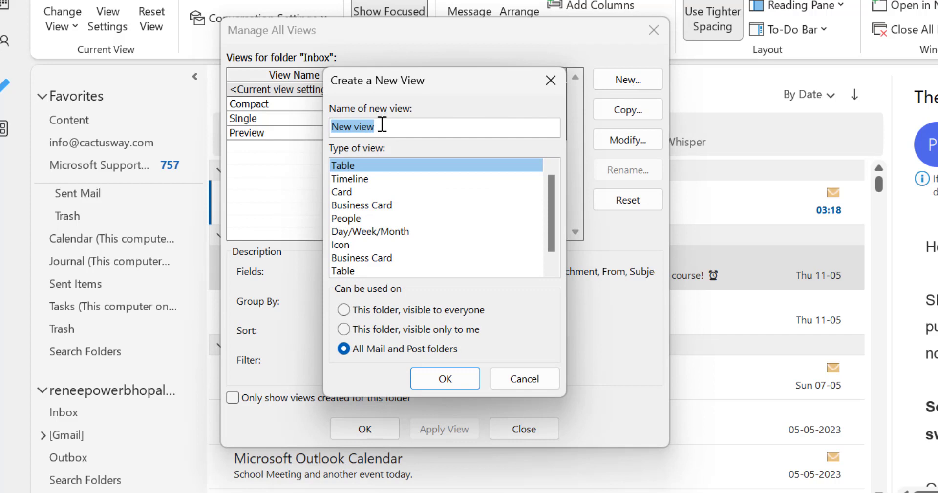
key("BackSpace")
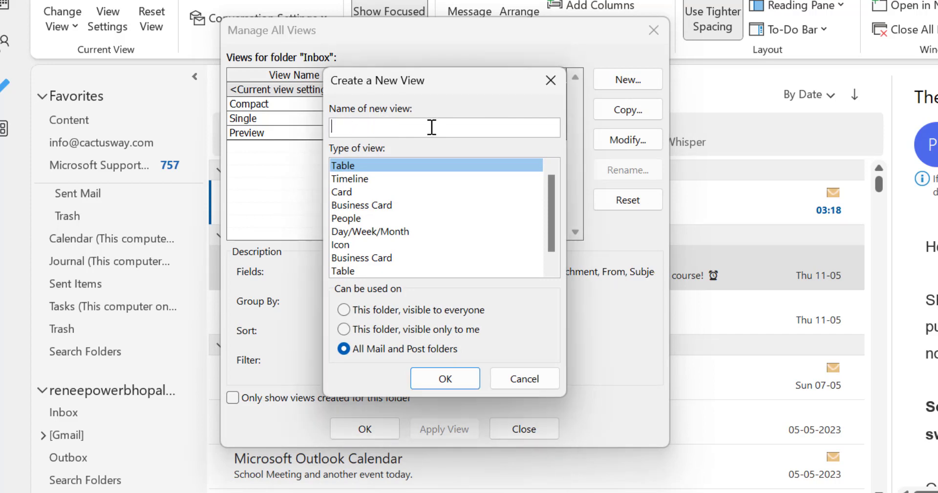
type("Based on Age")
left_click(347, 164)
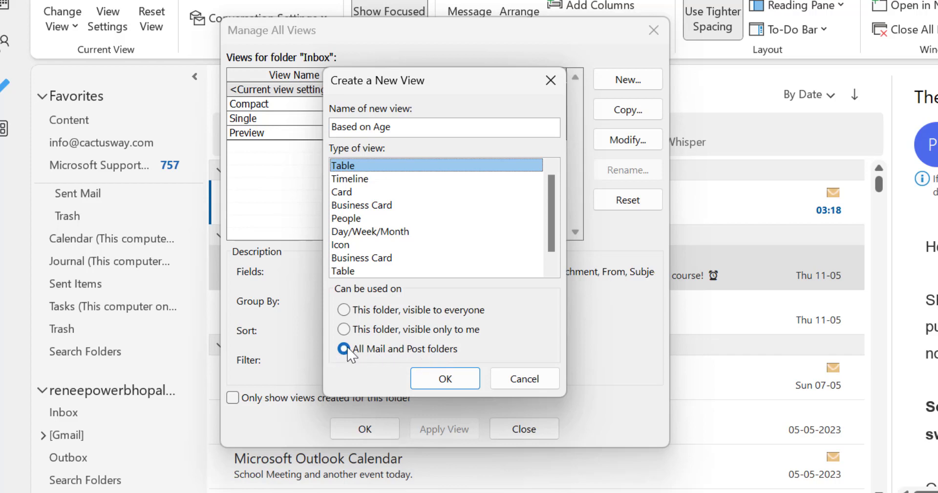
left_click(452, 379)
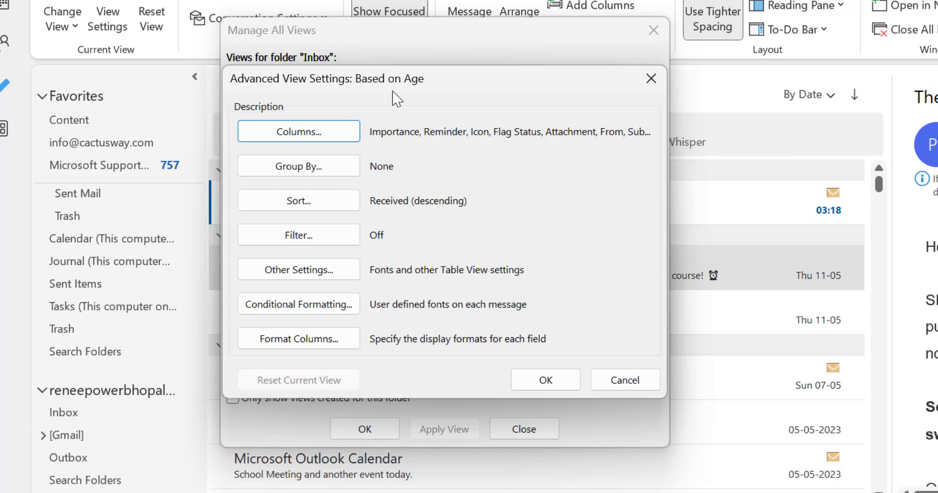
- Add a conditional formatting rule named "10 days - 20 days older" to the new view
left_click(299, 305)
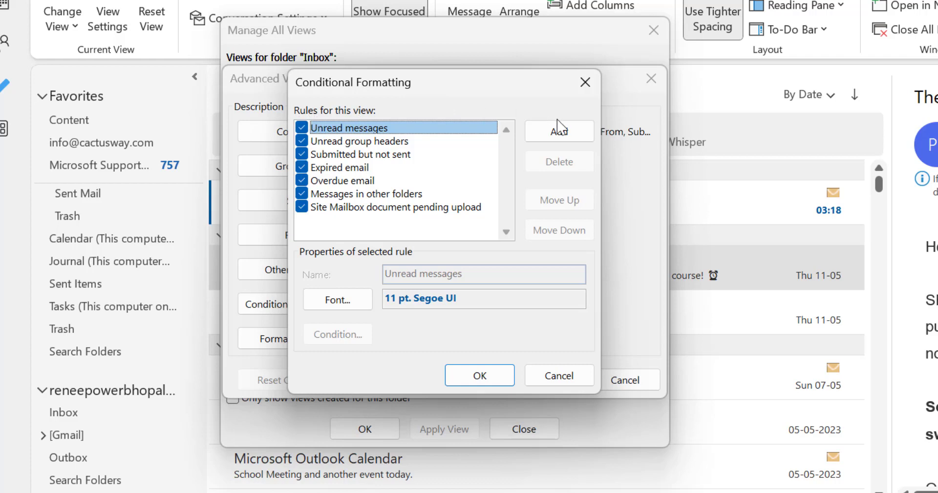
left_click(560, 137)
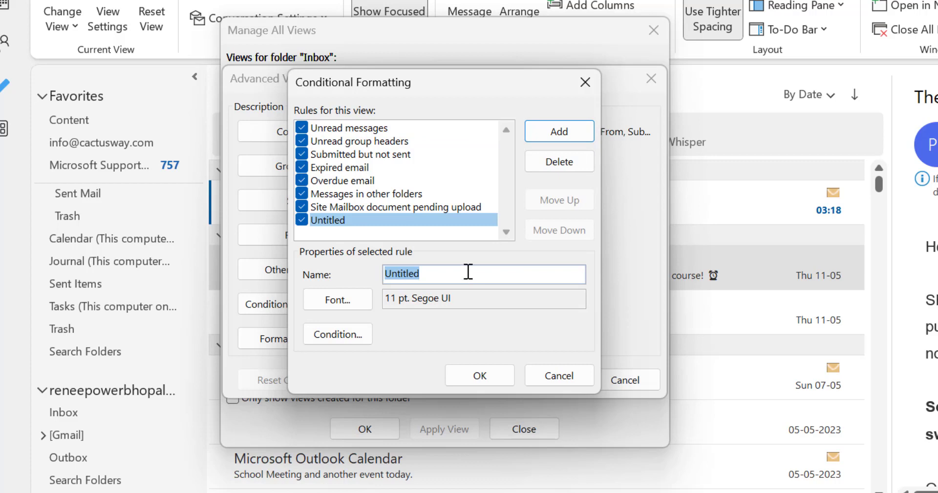
type("10 d")
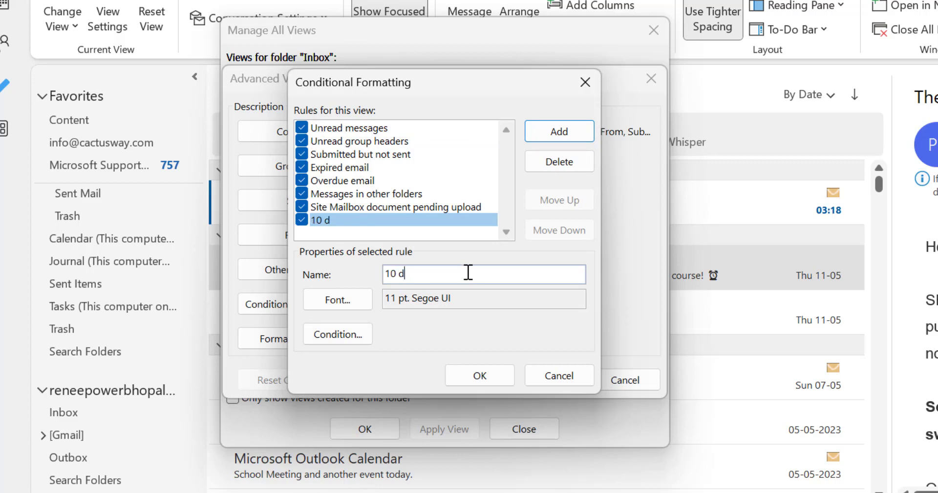
type("ays - 20 days older")
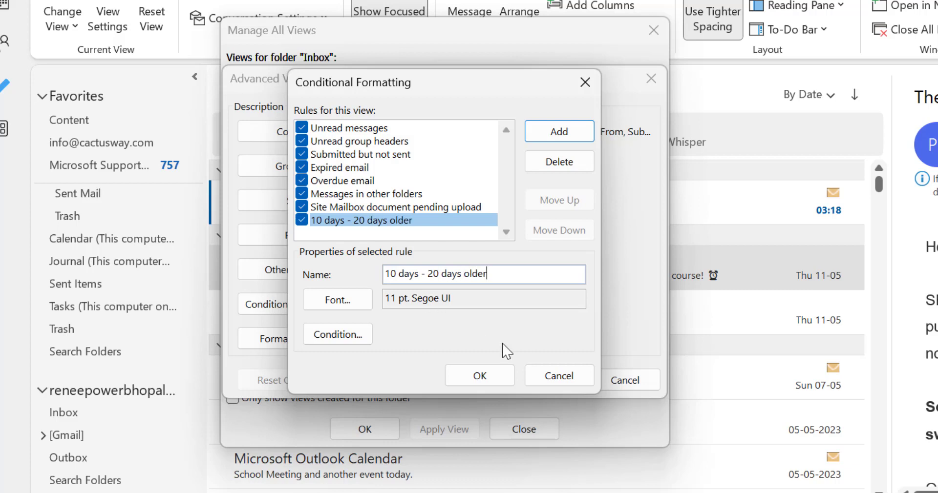
- Set the font color of the "10 days - 20 days older" rule to Red
left_click(332, 304)
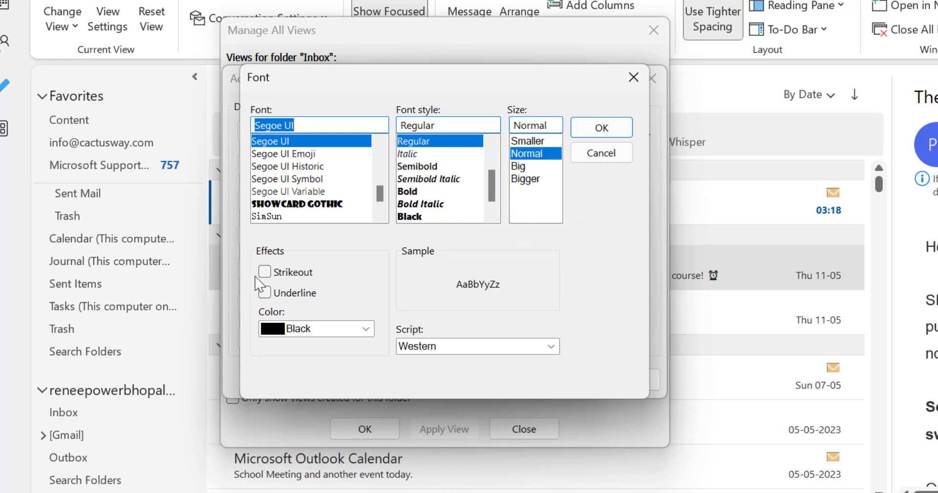
left_click(365, 329)
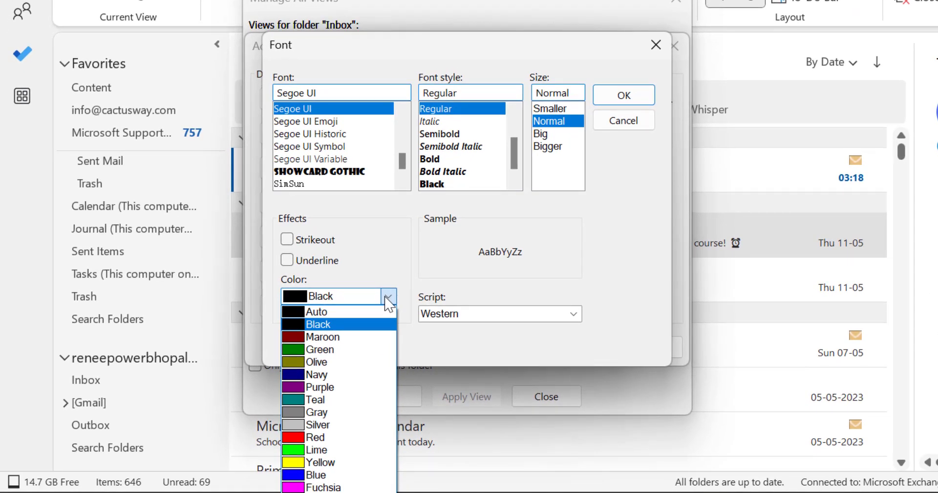
left_click(332, 438)
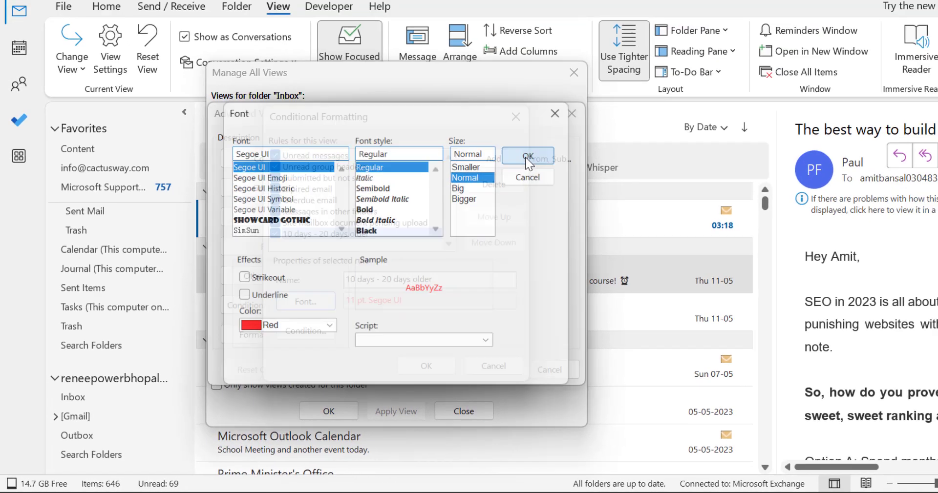
left_click(623, 95)
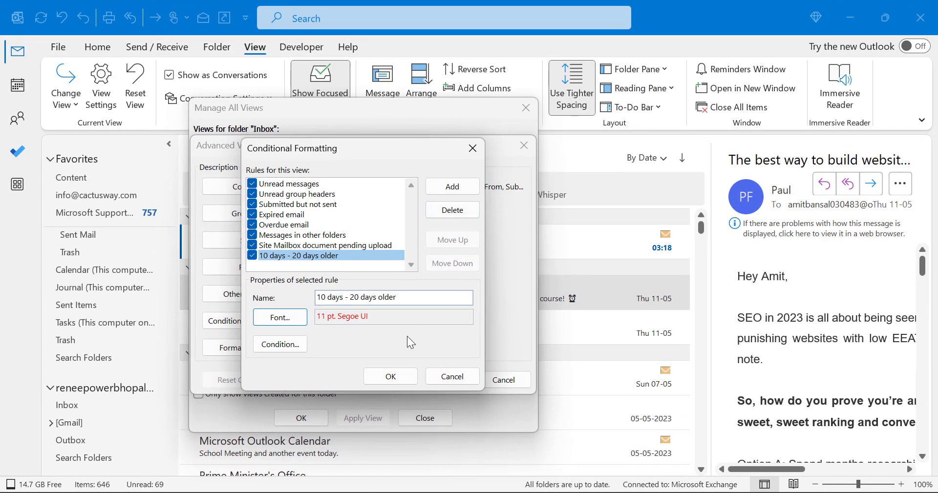
- Start an advanced condition for the rule, using the frequently-used field Received
left_click(280, 344)
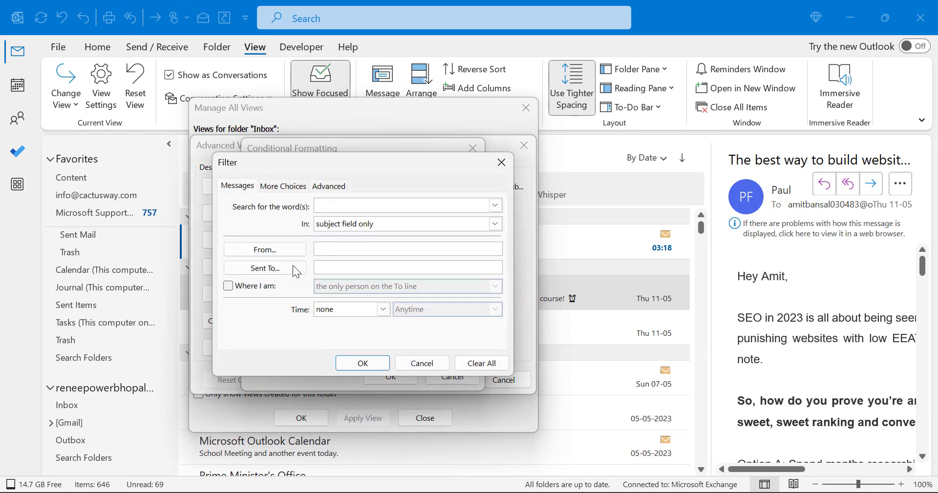
left_click(282, 187)
left_click(327, 186)
left_click(242, 186)
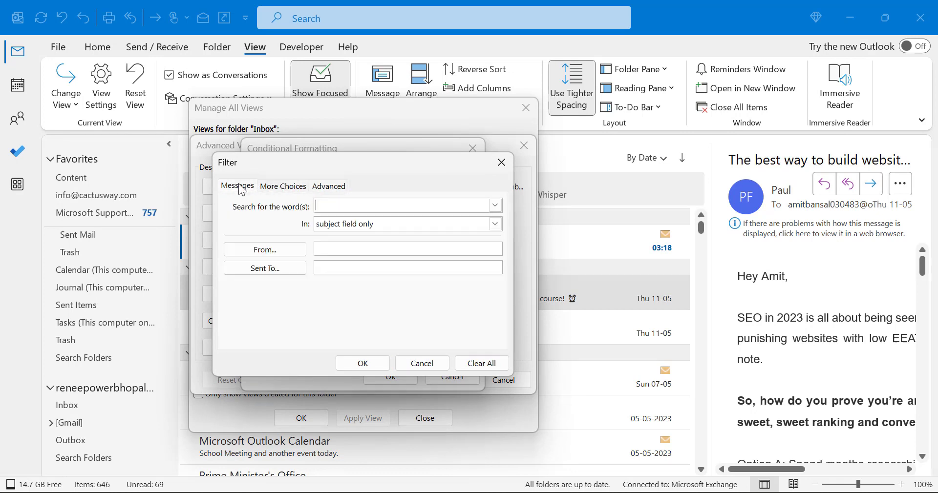
left_click(320, 188)
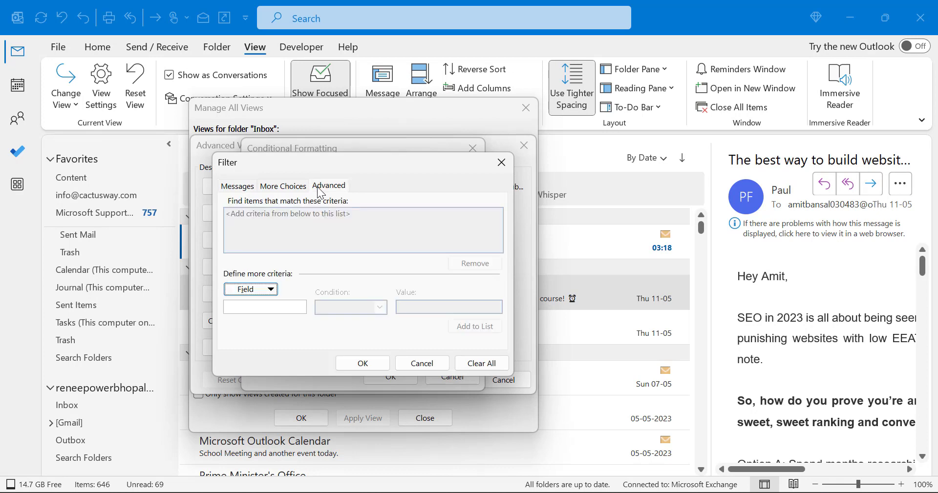
left_click(272, 291)
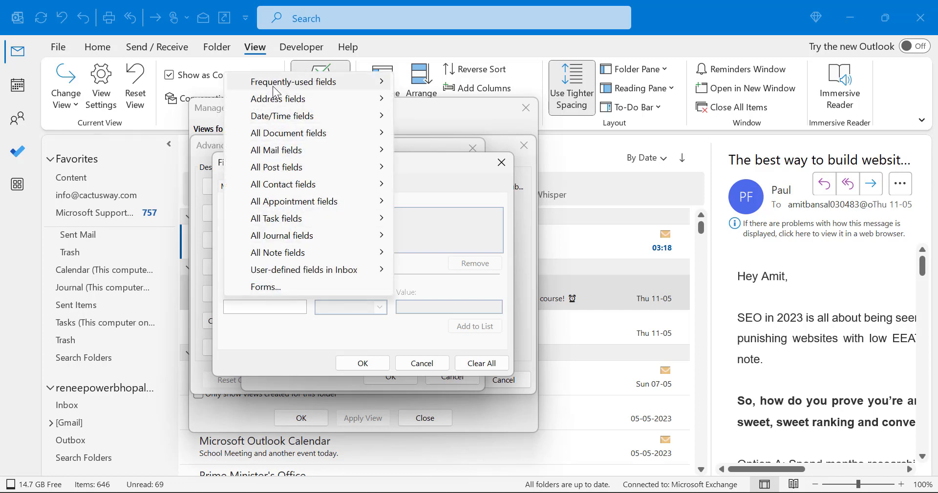
mouse_move(277, 88)
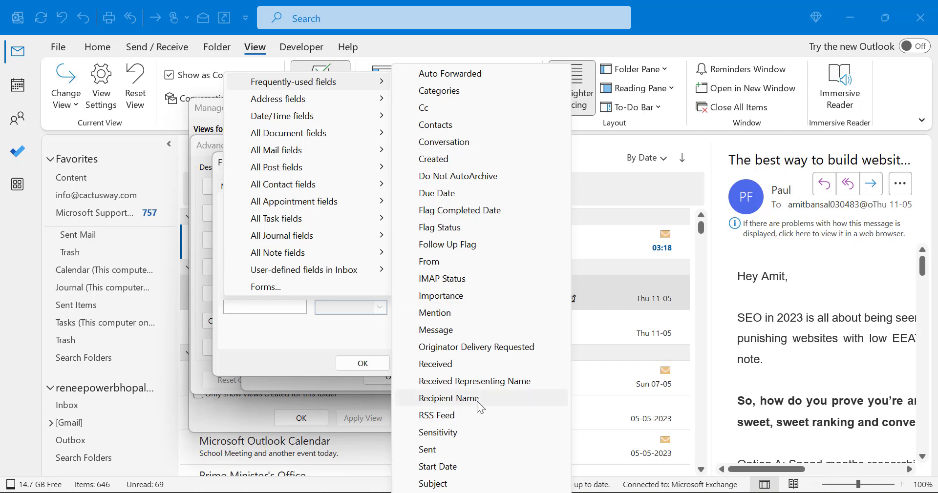
left_click(475, 367)
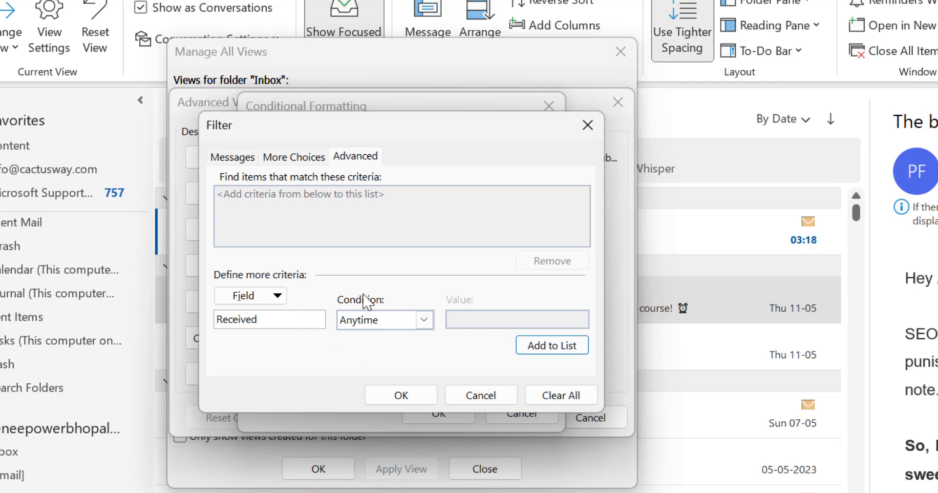
- Add the Received criterion with condition "between" and value "10 day ago and 20 days ago", and accept the filter
left_click(424, 320)
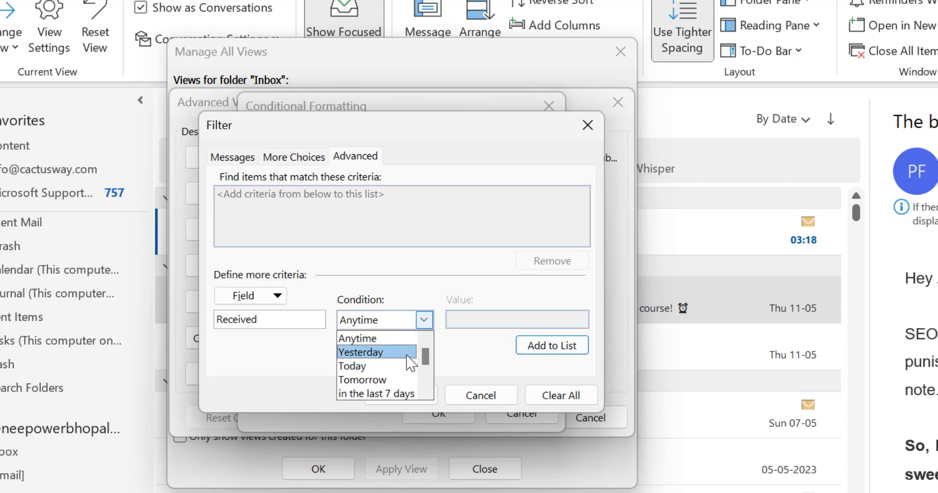
scroll(410, 364, "down", 5)
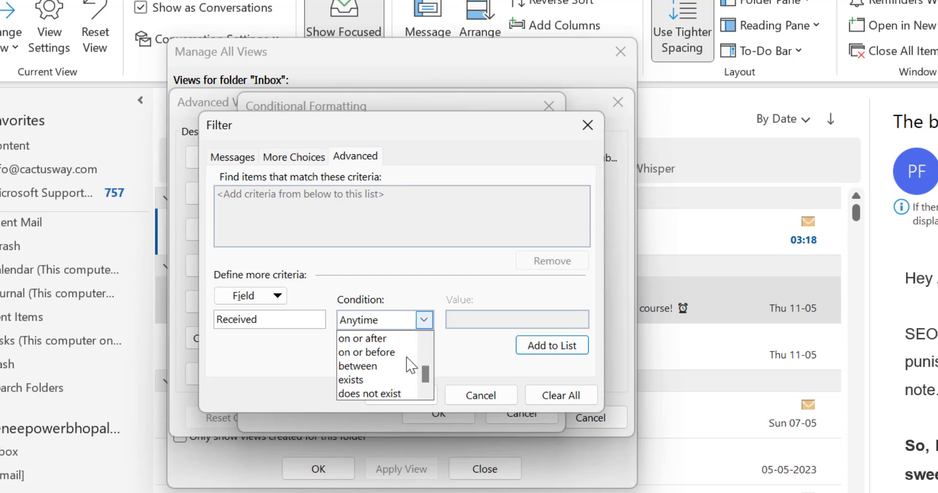
left_click(381, 368)
left_click(536, 323)
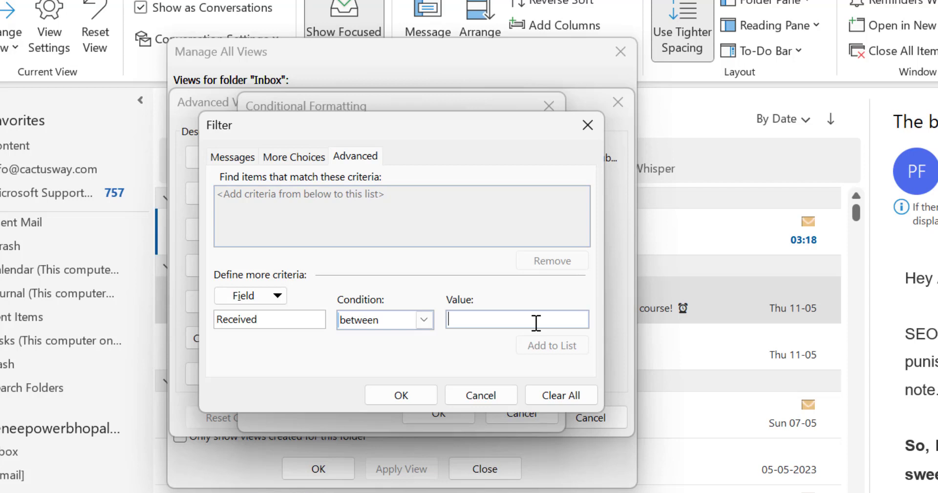
type("10 day")
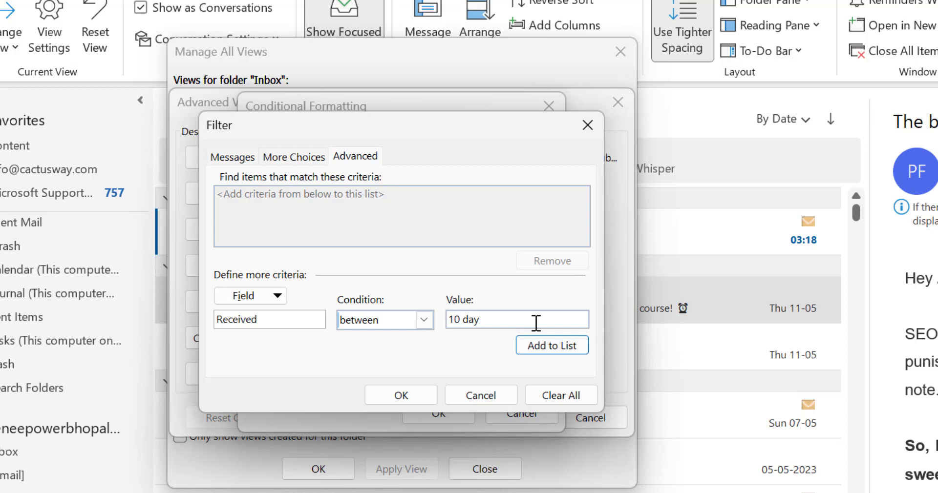
type(" ago and 20 days ago")
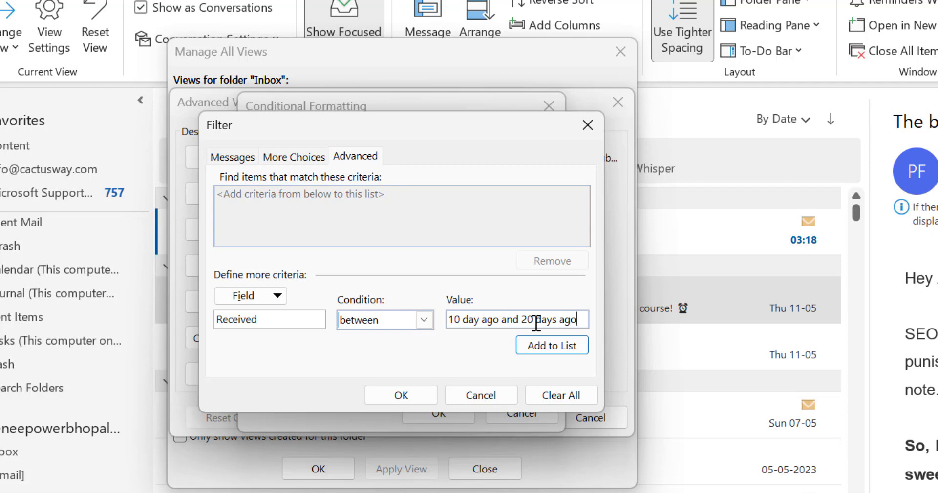
left_click(553, 346)
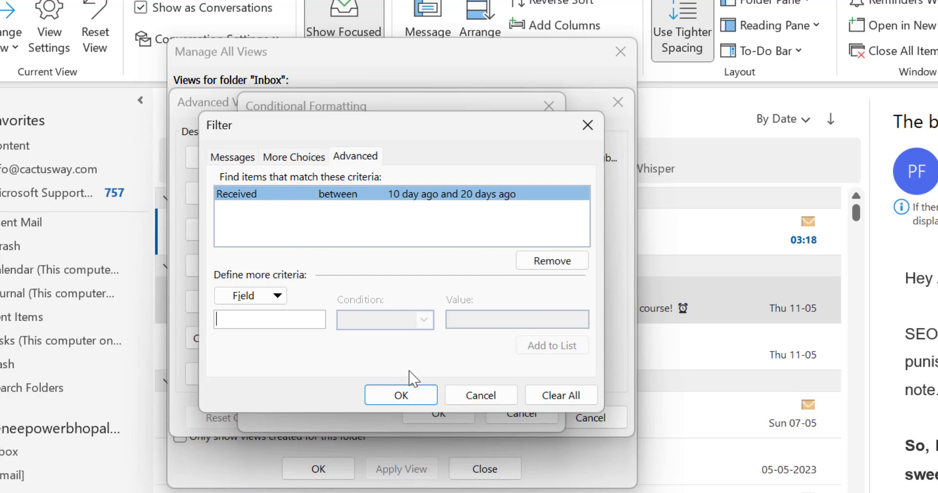
left_click(433, 398)
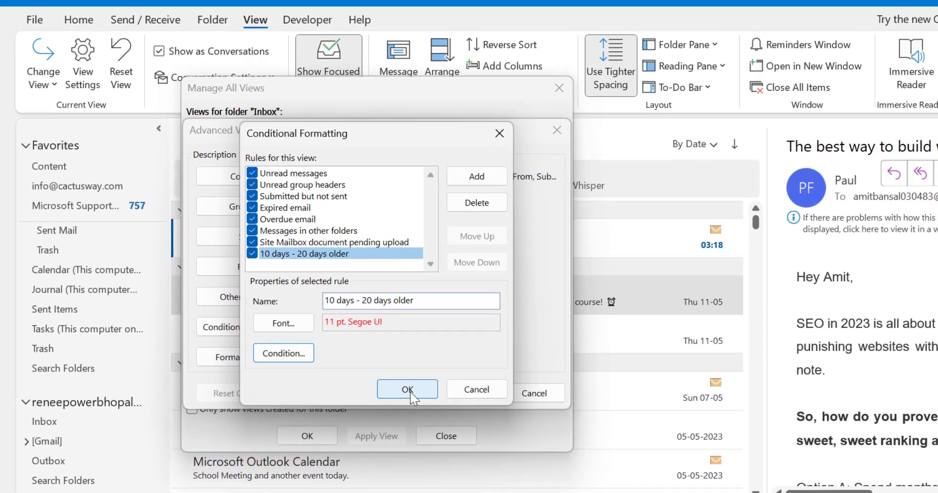
- Save the formatting rule and the Based on Age view settings, and close the view manager
left_click(409, 391)
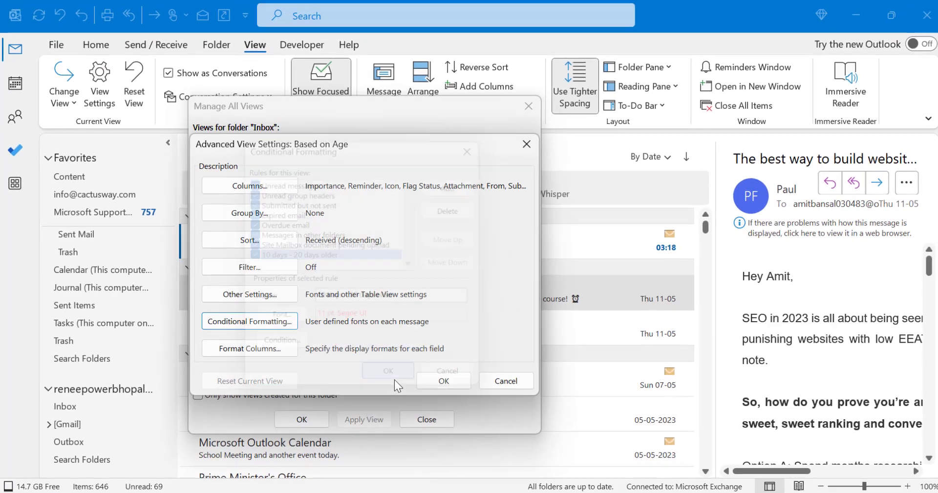
left_click(438, 396)
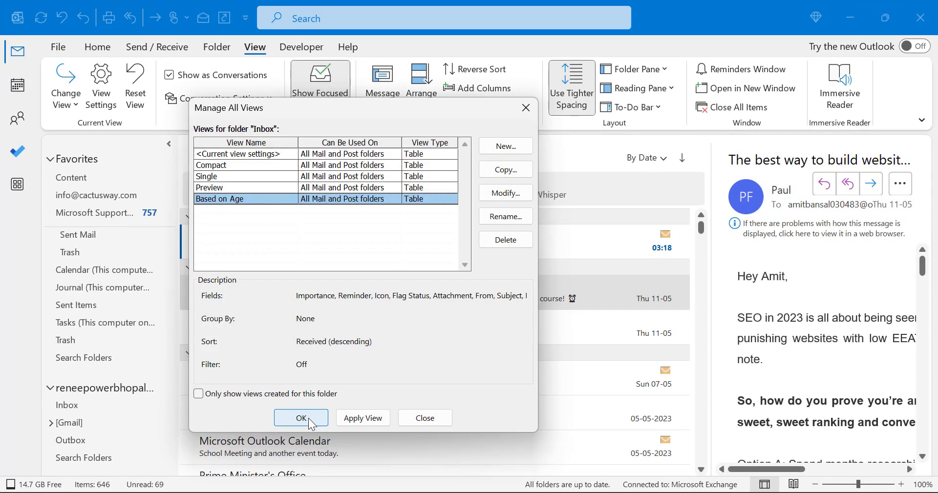
left_click(309, 418)
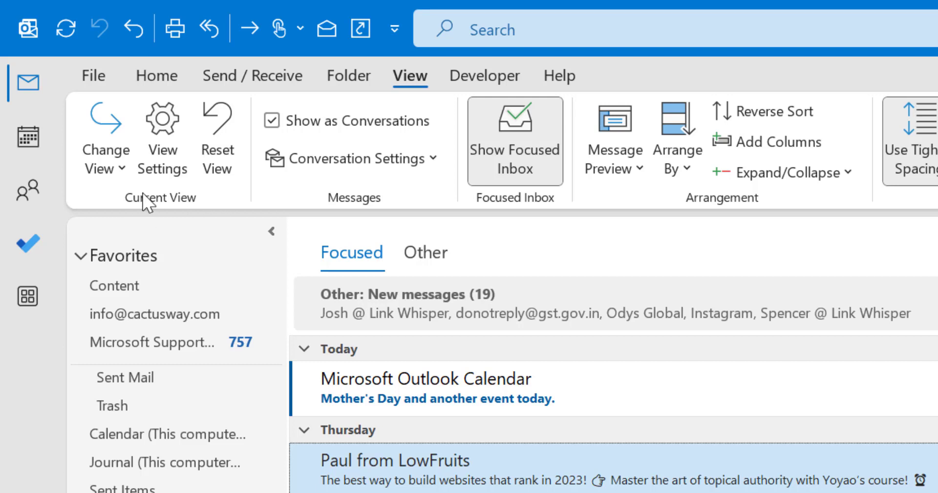
- Switch the inbox to the Based on Age view and check the message colors against their received dates
left_click(124, 171)
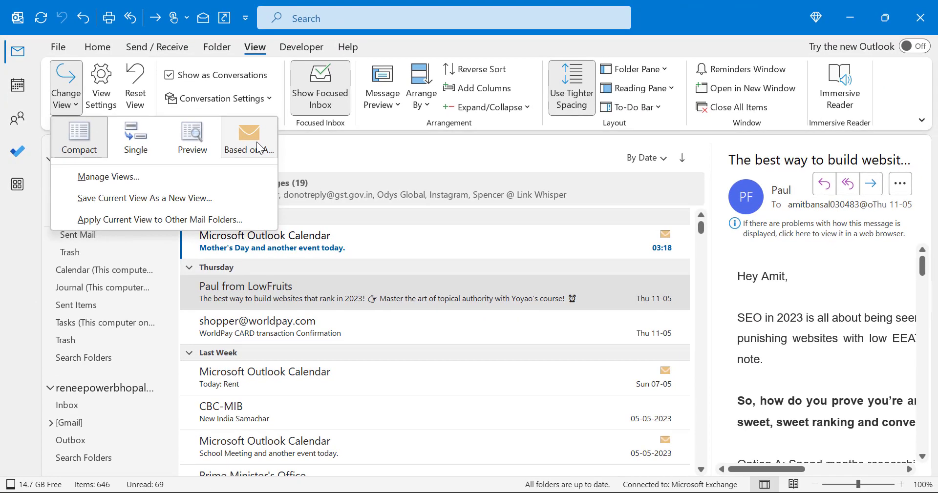
left_click(414, 238)
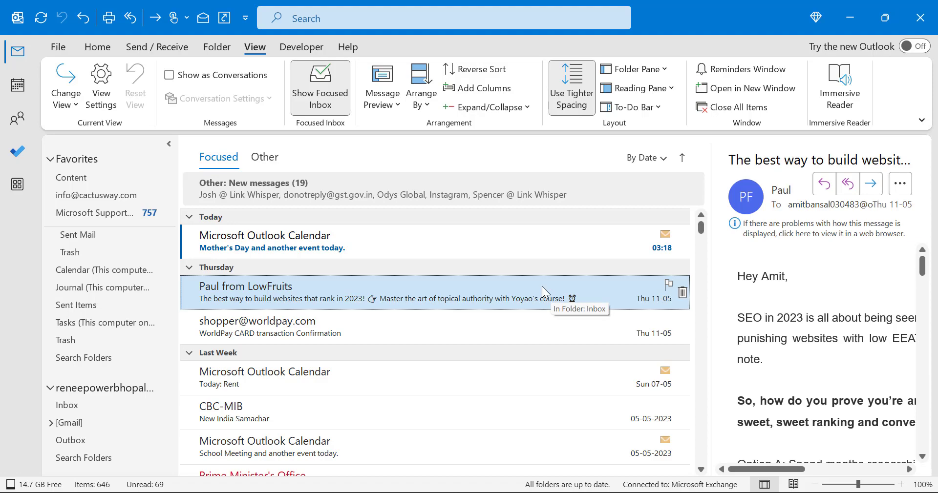
scroll(541, 286, "down", 3)
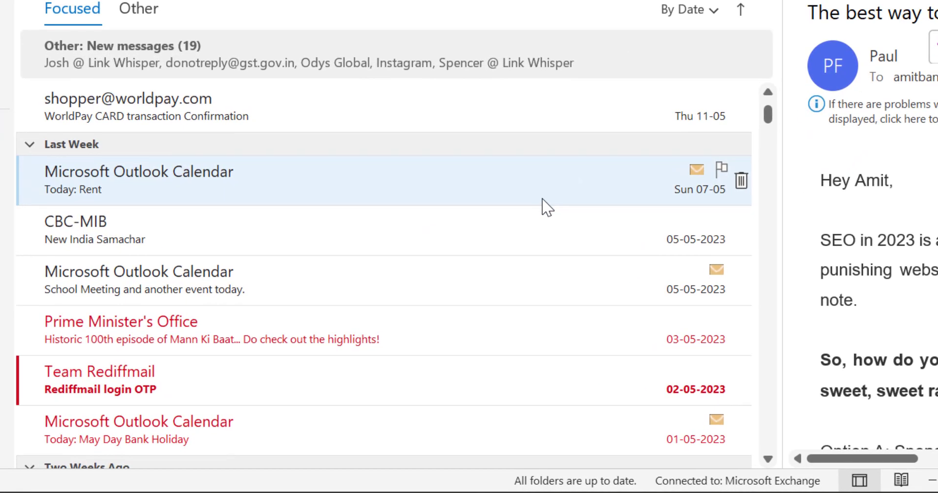
scroll(546, 208, "down", 1)
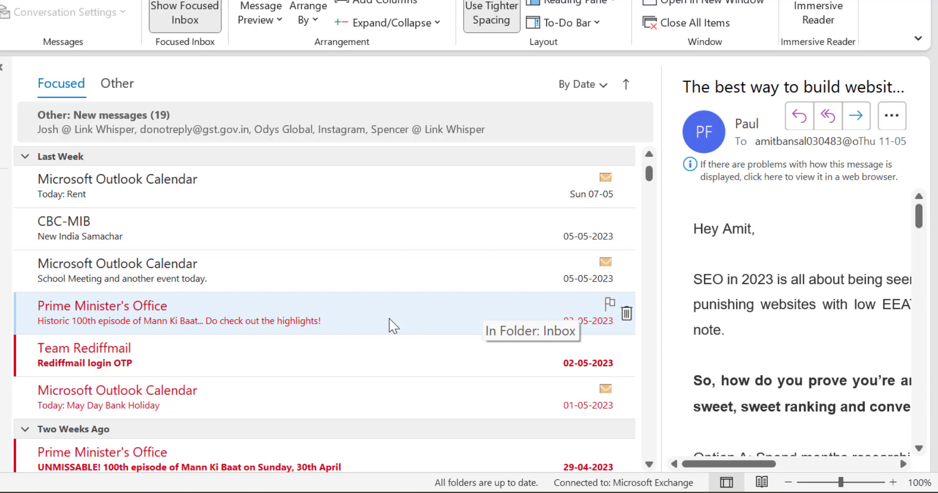
scroll(386, 319, "down", 4)
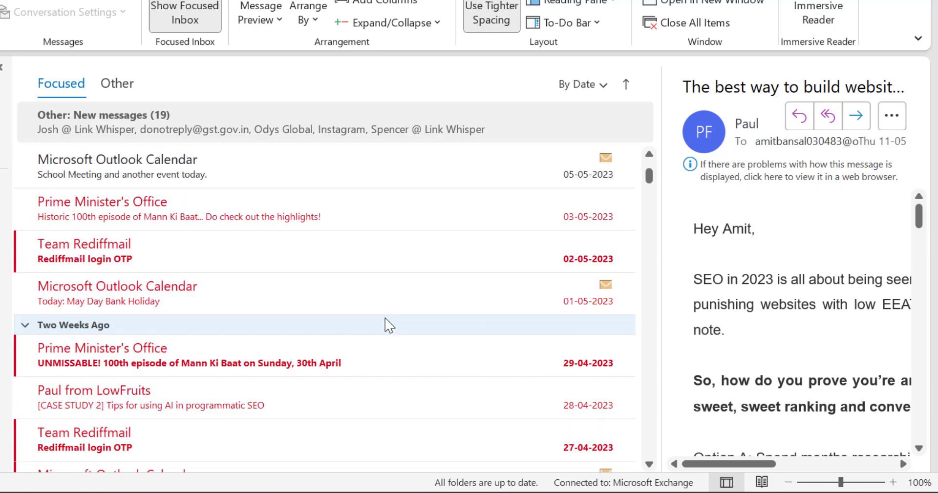
scroll(385, 323, "down", 2)
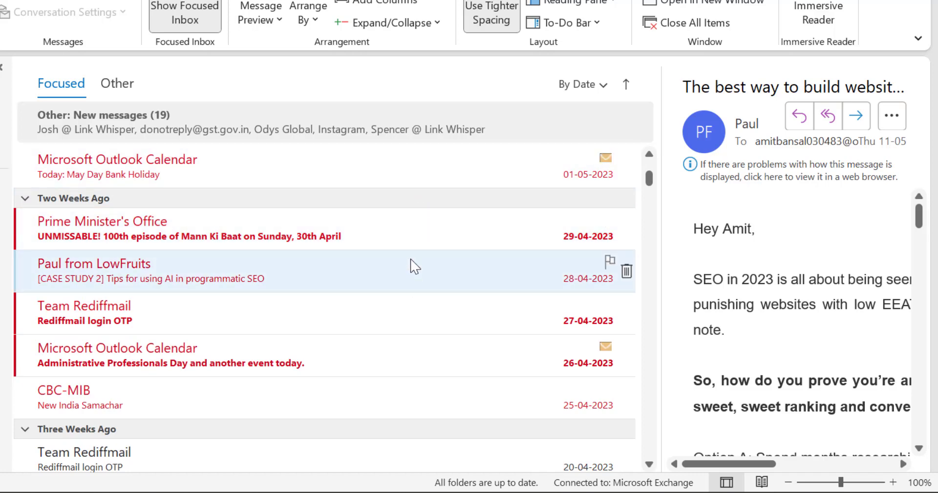
scroll(414, 257, "down", 1)
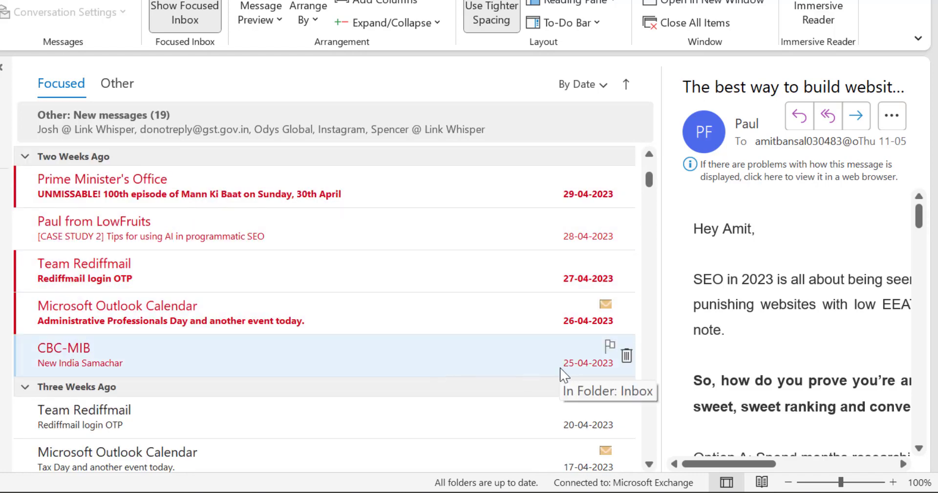